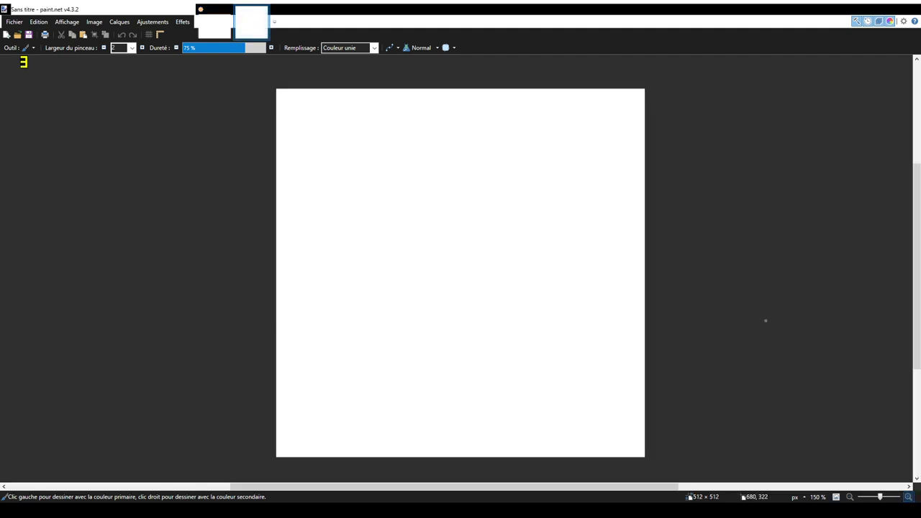
# Clear the white canvas to transparency and fill the whole canvas with solid grey at 50% tolerance.
pyautogui.click(765, 320)
pyautogui.press('Delete')
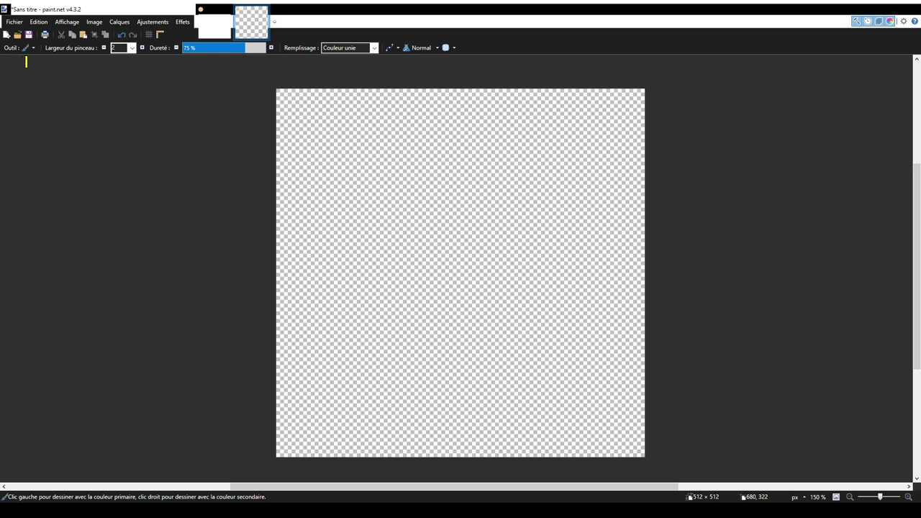
pyautogui.press('f')
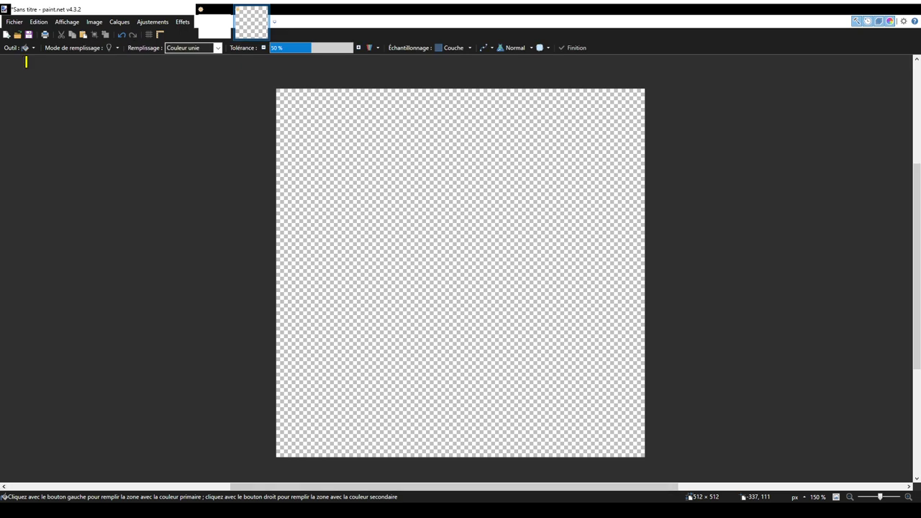
pyautogui.click(393, 233)
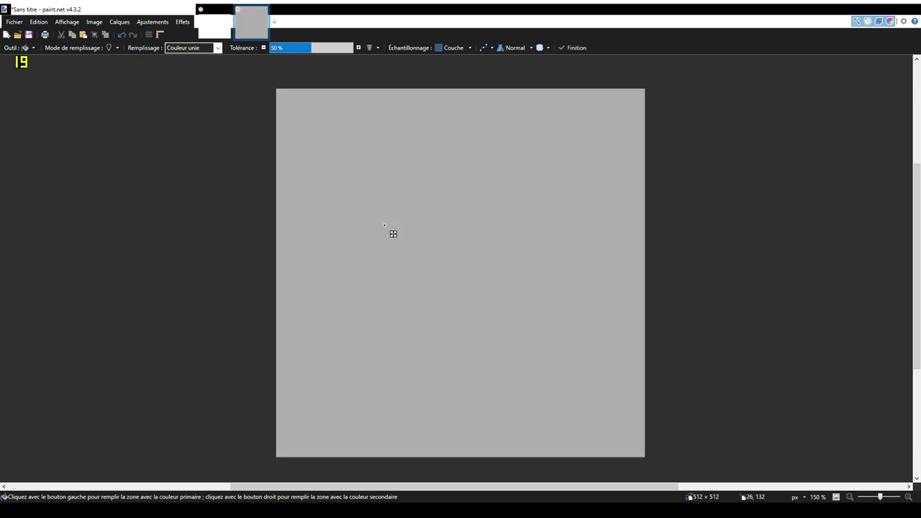
# Cut a transparent circular eye hole about 144 × 141 px out of the grey near the canvas's upper-left corner.
pyautogui.press('s')
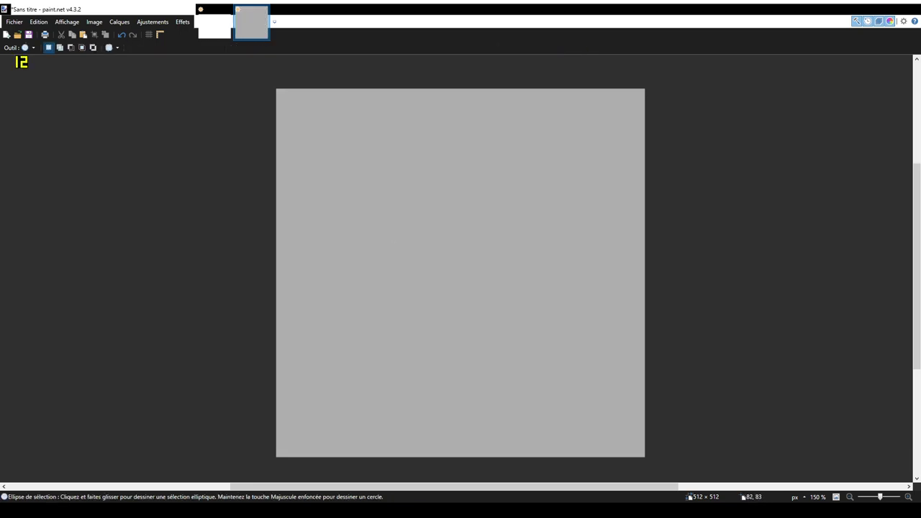
pyautogui.moveTo(327, 132); pyautogui.dragTo(430, 234)
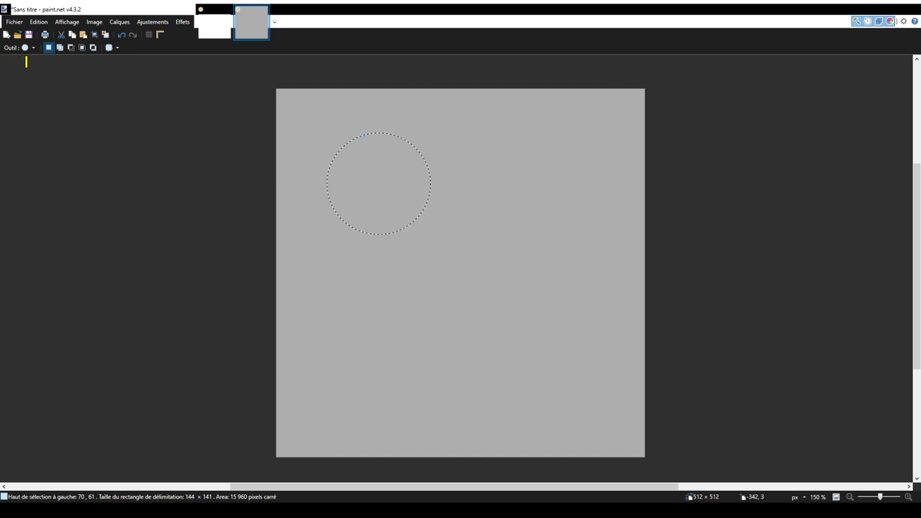
pyautogui.press('Delete')
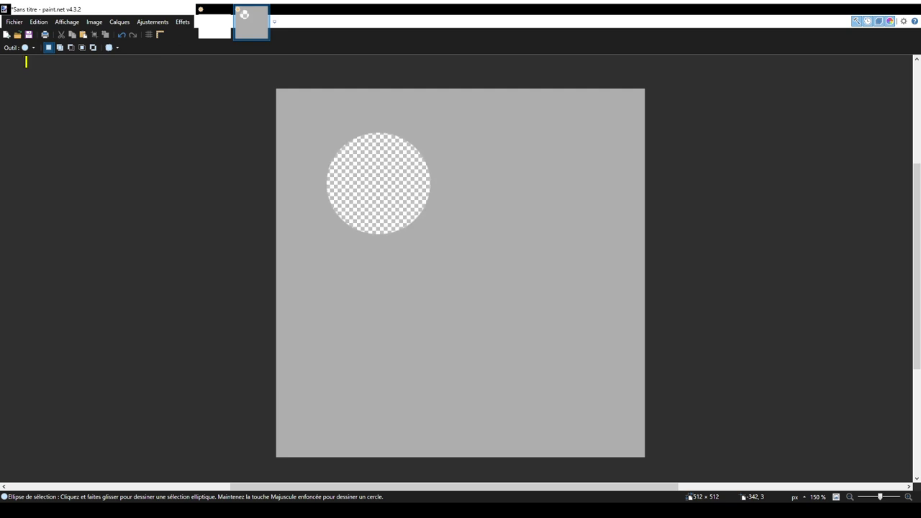
# Select an area about 161 × 163 px around the eye hole and place a copy level with it, at about 281, 50.
pyautogui.press('m')
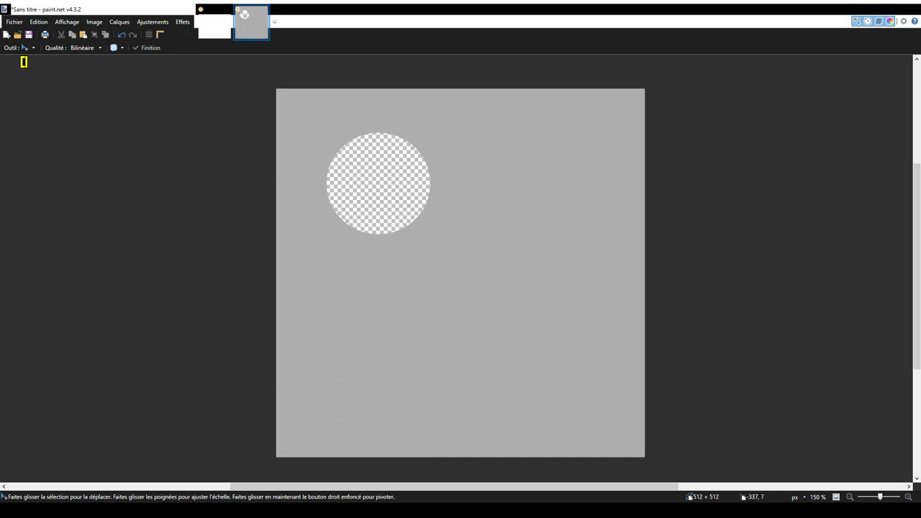
pyautogui.press('m')
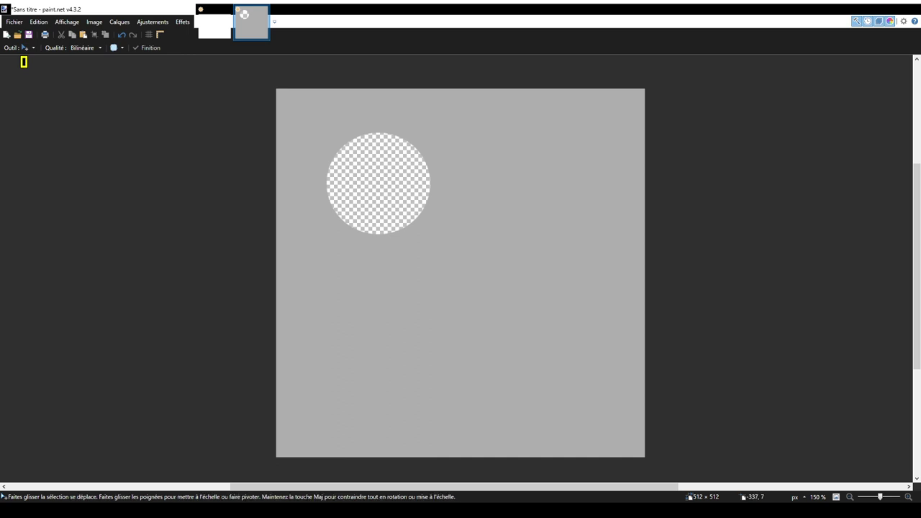
pyautogui.press('s')
pyautogui.moveTo(320, 125)
pyautogui.mouseDown()
pyautogui.moveTo(341, 132)
pyautogui.moveTo(489, 280)
pyautogui.moveTo(431, 233)
pyautogui.moveTo(436, 242)
pyautogui.mouseUp()
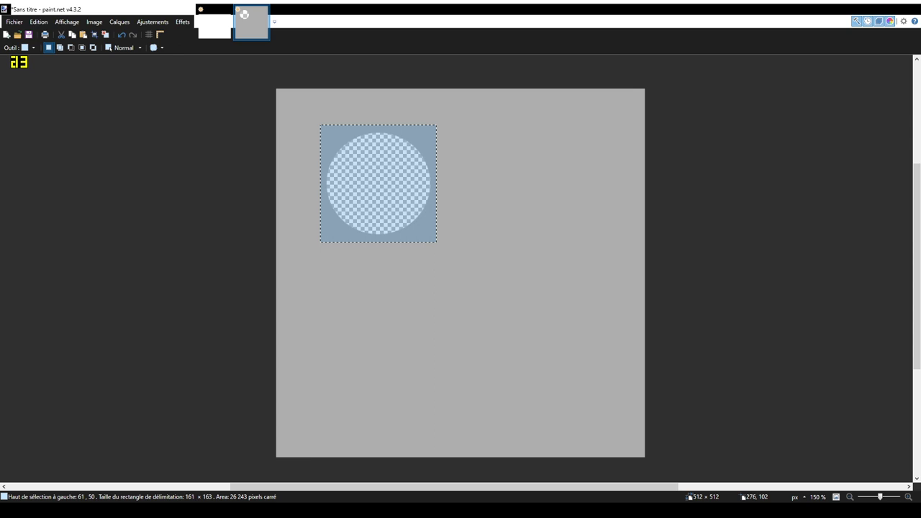
pyautogui.press('m')
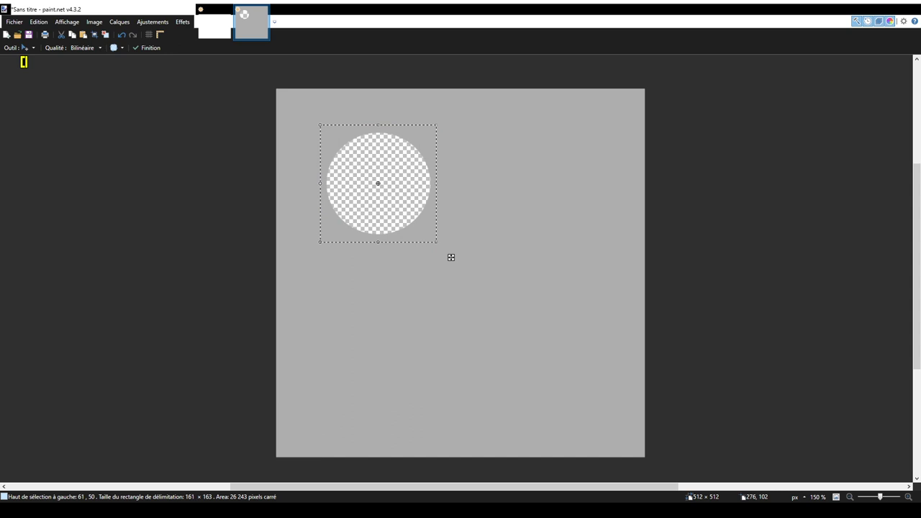
pyautogui.hotkey('ctrl', 'd')
pyautogui.moveTo(452, 257); pyautogui.dragTo(519, 257)
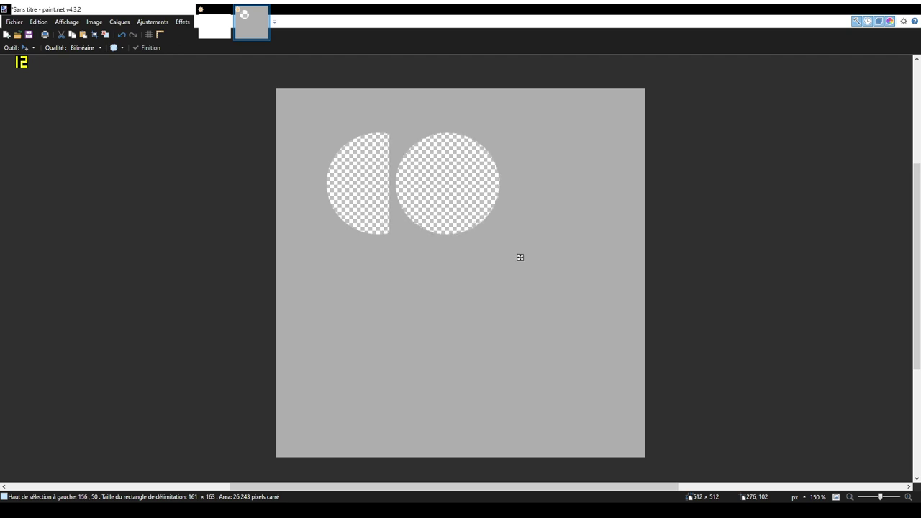
pyautogui.moveTo(520, 257); pyautogui.dragTo(581, 257)
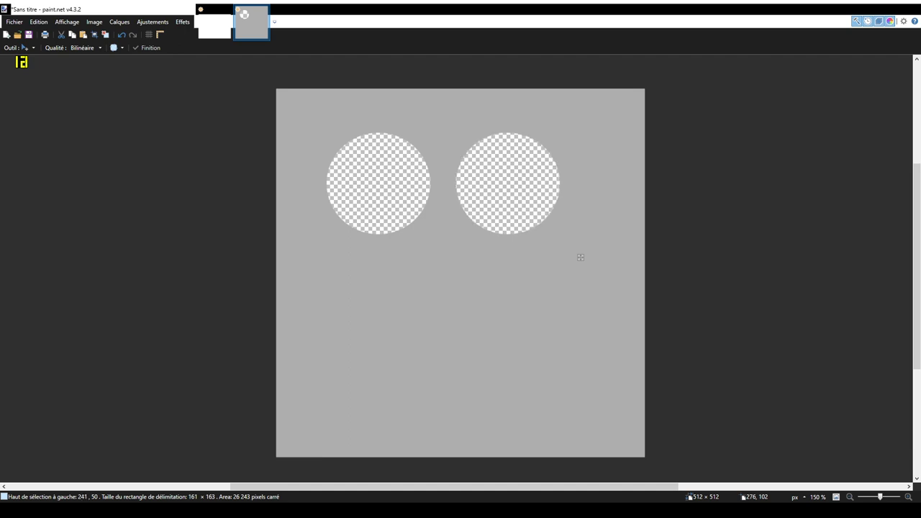
pyautogui.moveTo(580, 257); pyautogui.dragTo(598, 256)
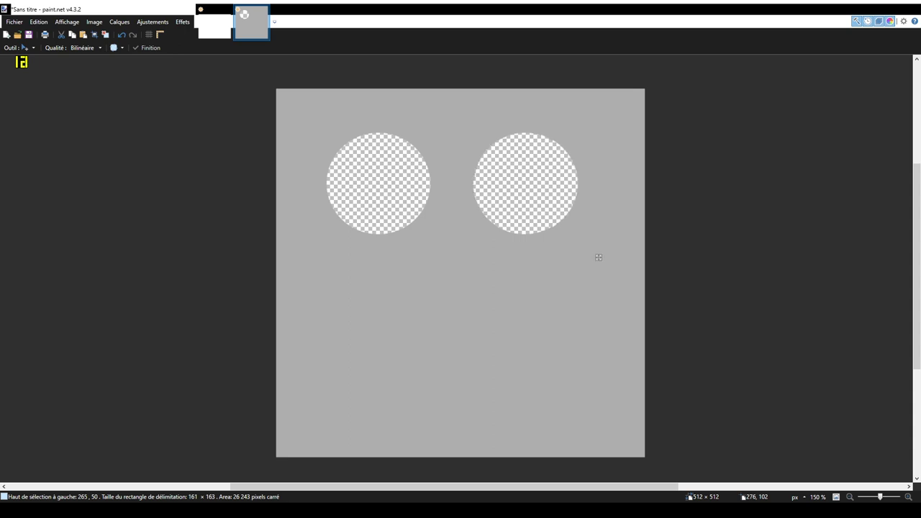
pyautogui.moveTo(598, 257); pyautogui.dragTo(601, 257)
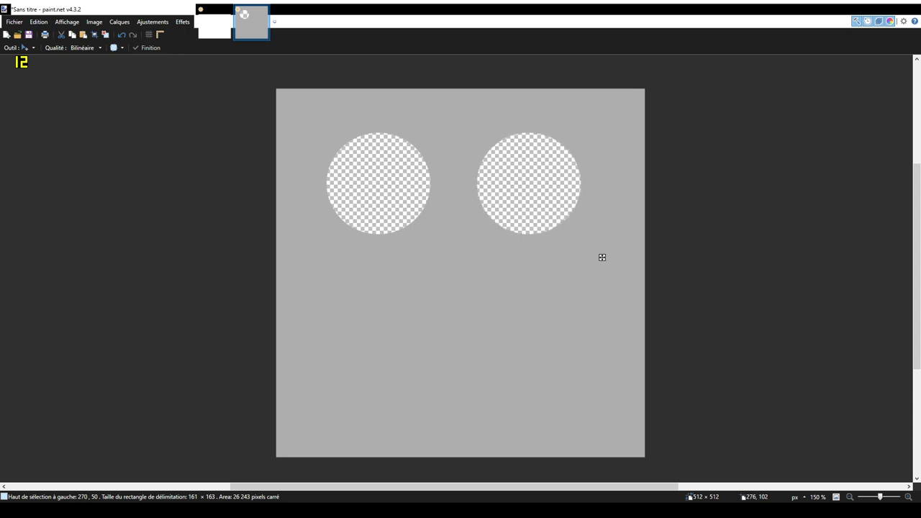
pyautogui.moveTo(602, 257); pyautogui.dragTo(610, 256)
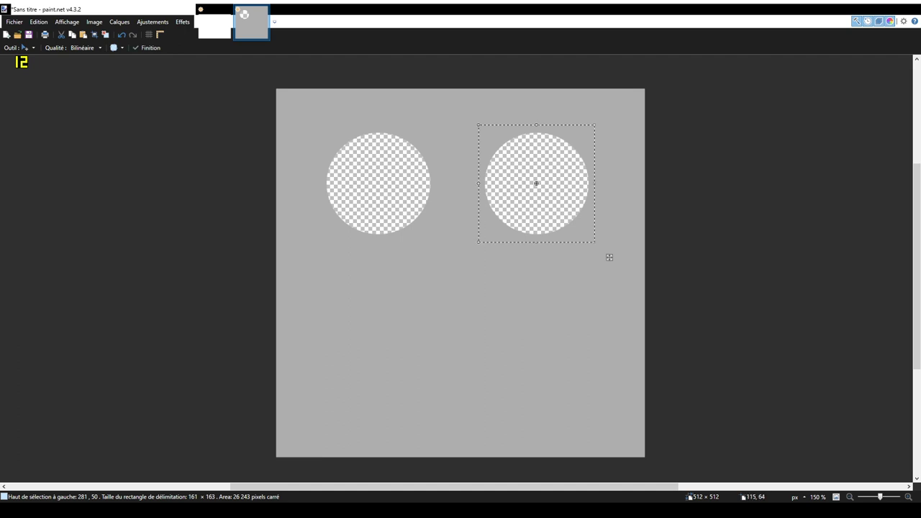
# Select both eye holes together in an area about 385 × 163 px and shift it down and right to about 68, 64.
pyautogui.press('s')
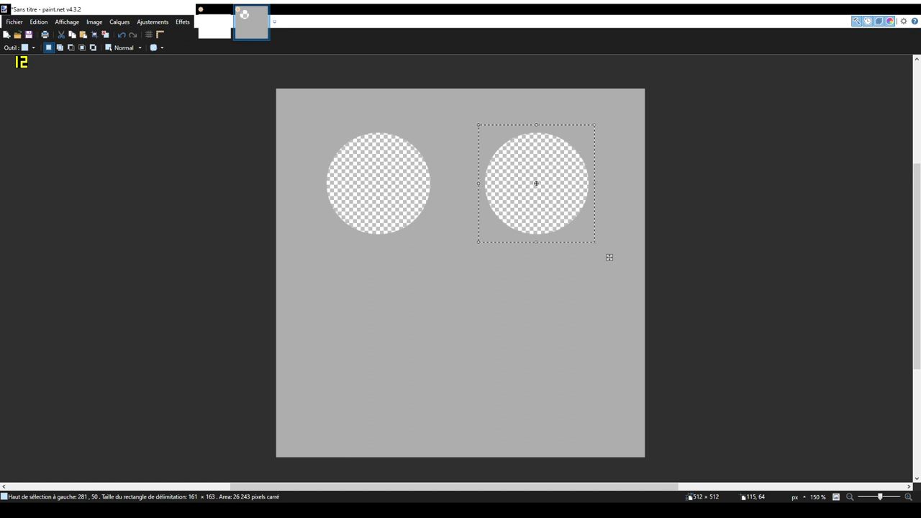
pyautogui.press('m')
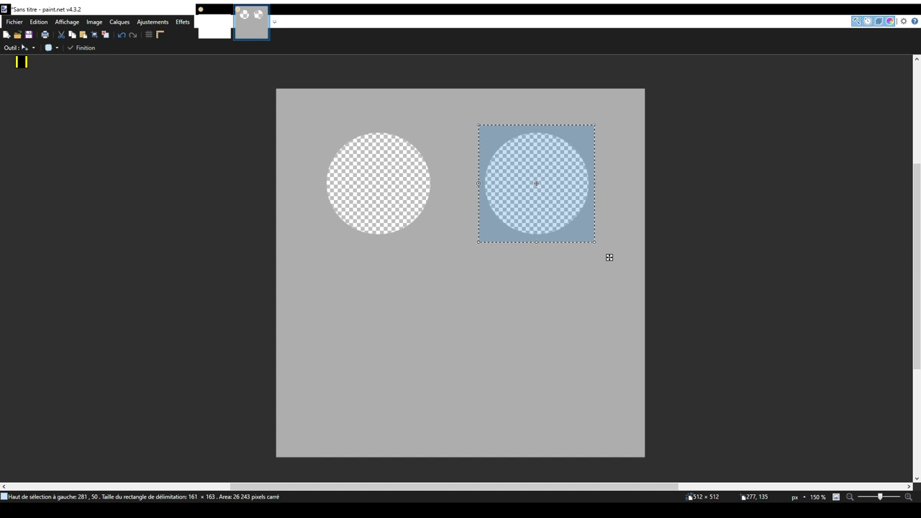
pyautogui.hotkey('ctrl', 'z')
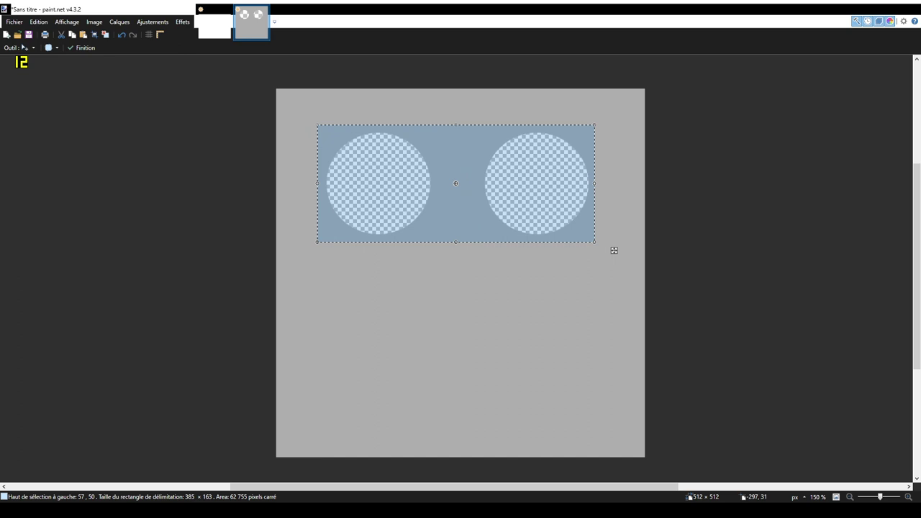
pyautogui.press('m')
pyautogui.moveTo(614, 250); pyautogui.dragTo(618, 250)
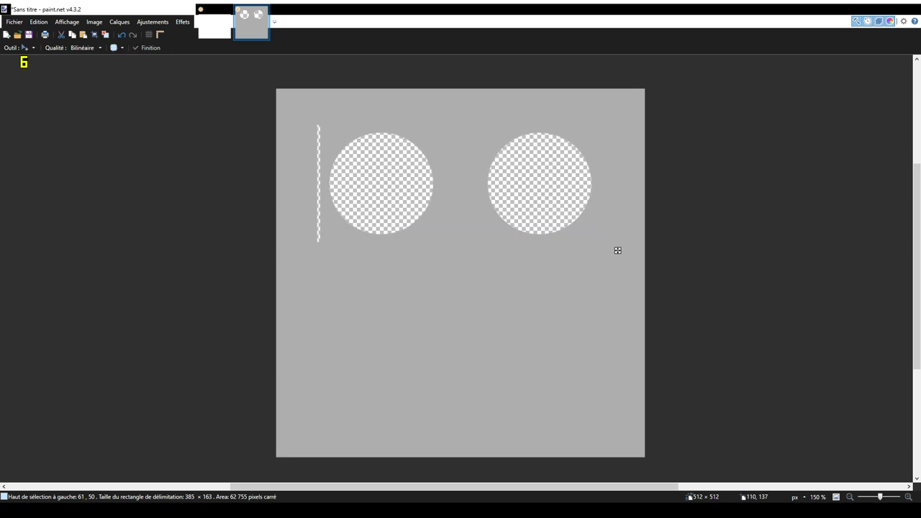
pyautogui.moveTo(618, 250); pyautogui.dragTo(621, 251)
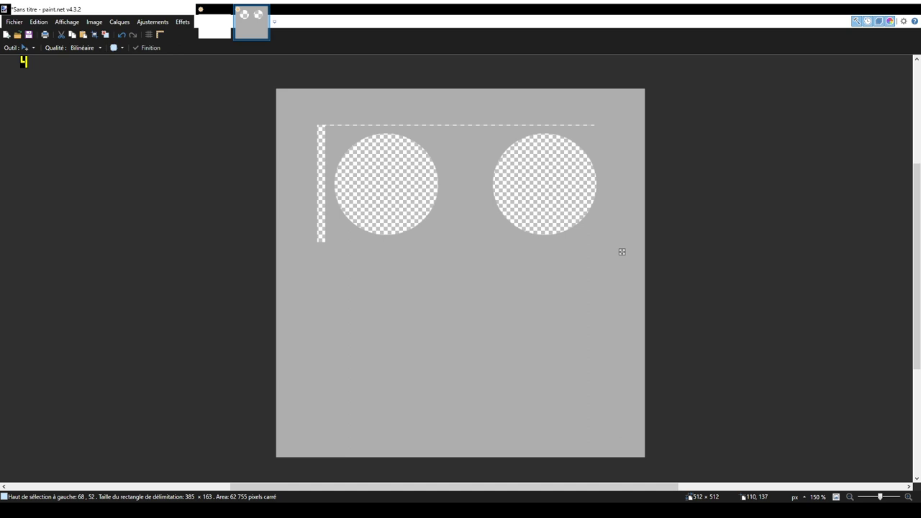
pyautogui.moveTo(622, 252); pyautogui.dragTo(621, 260)
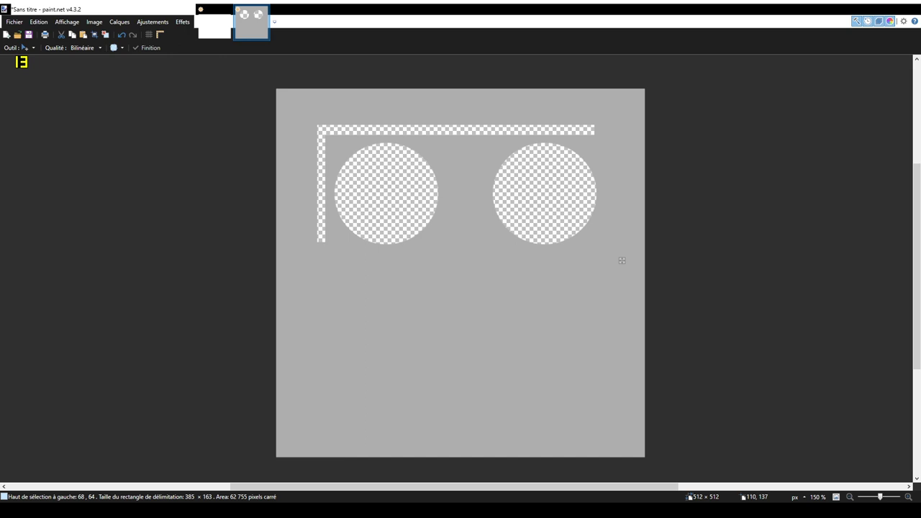
# Deselect the eyes and fill the transparent strips left above and beside them with the same grey.
pyautogui.press('s')
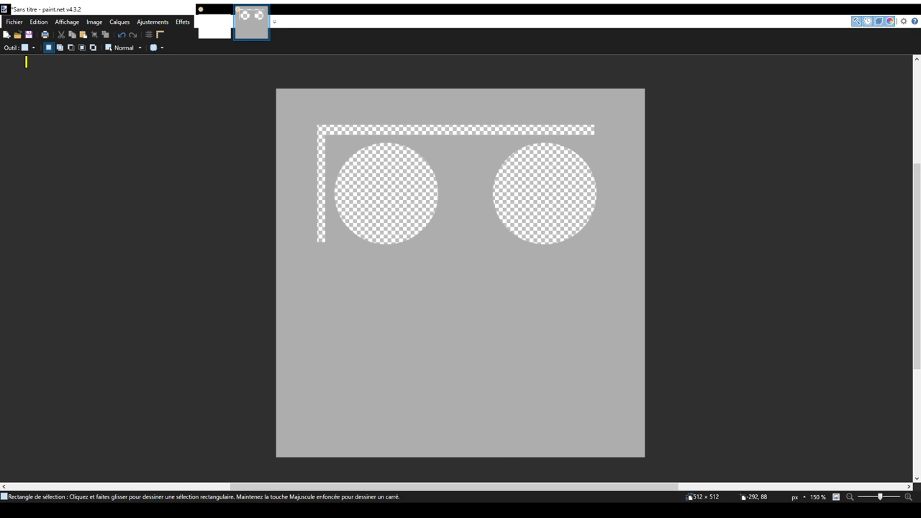
pyautogui.press('f')
pyautogui.click(347, 129)
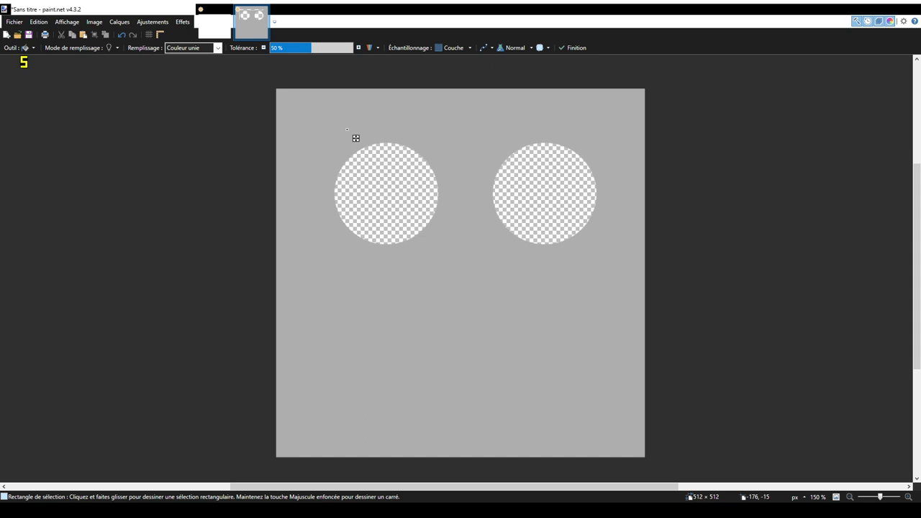
# Draw a horizontal black mouth line about 290 px long below the eyes and set its width to 12.
pyautogui.press('s')
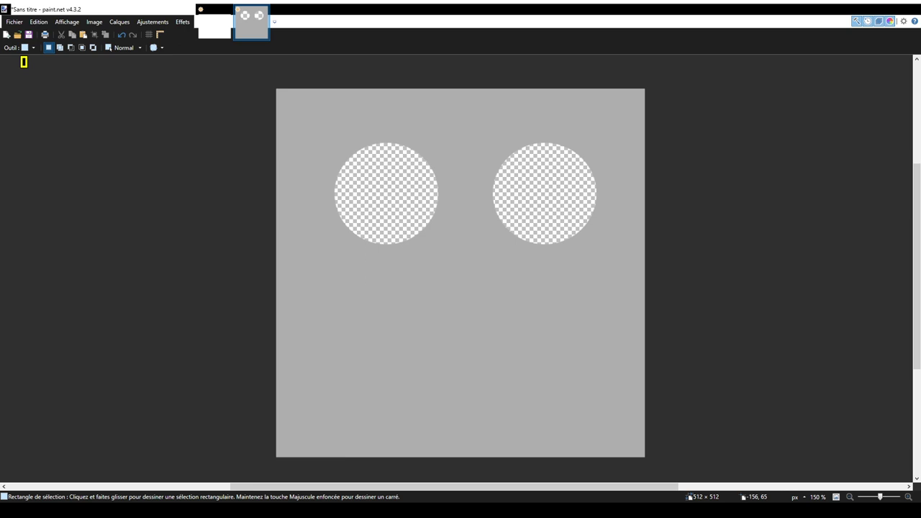
pyautogui.press('o')
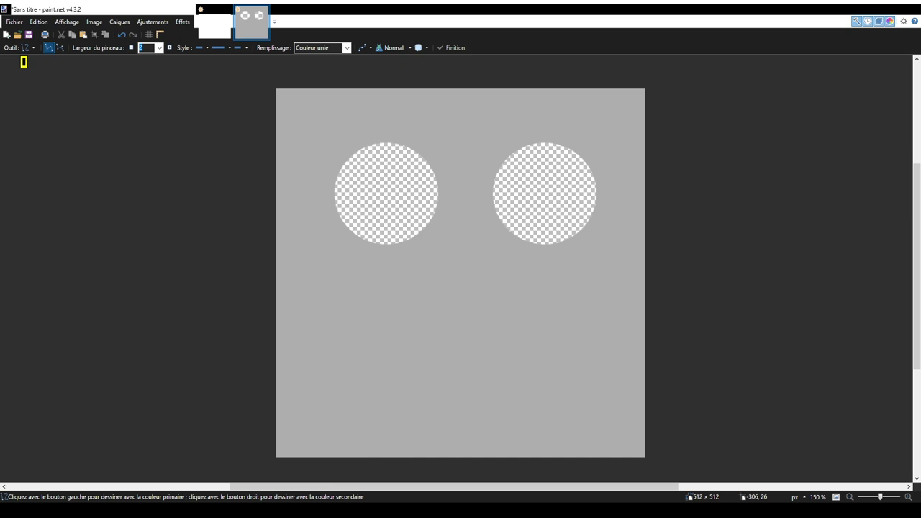
pyautogui.moveTo(355, 349); pyautogui.dragTo(547, 352)
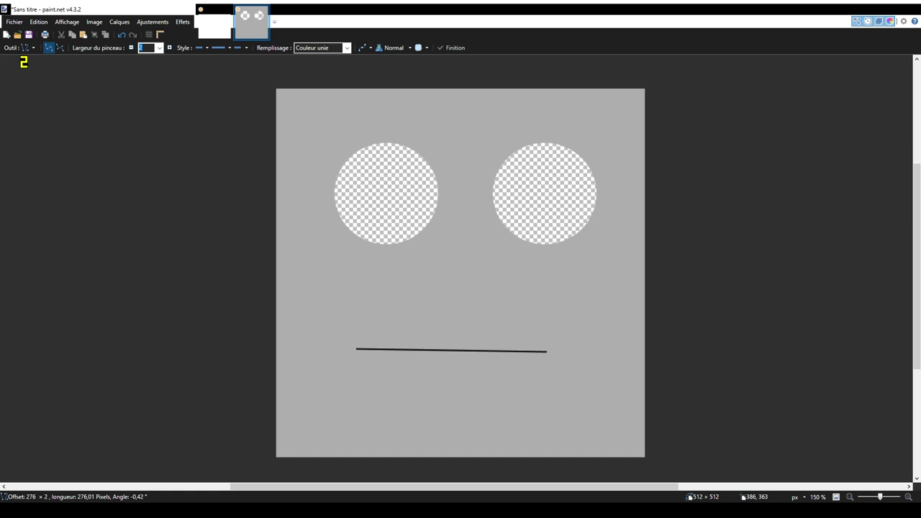
pyautogui.moveTo(547, 352); pyautogui.dragTo(565, 349)
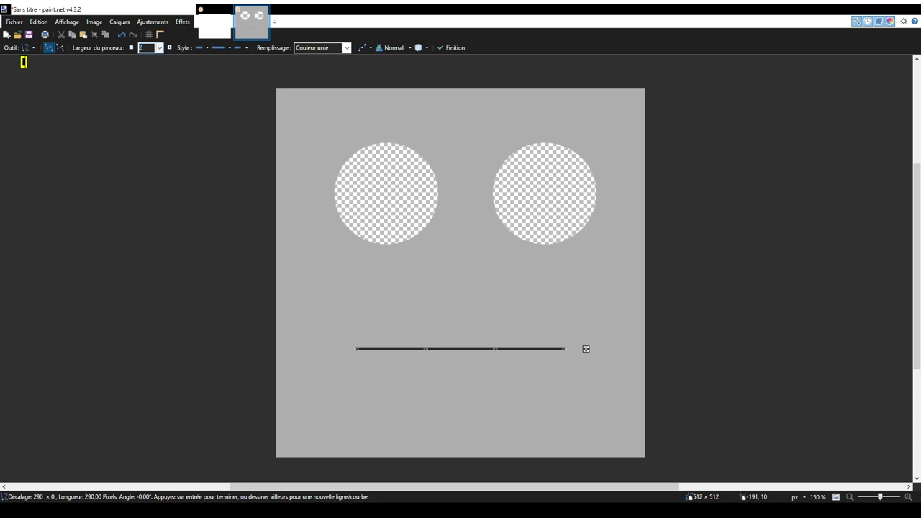
pyautogui.write('35')
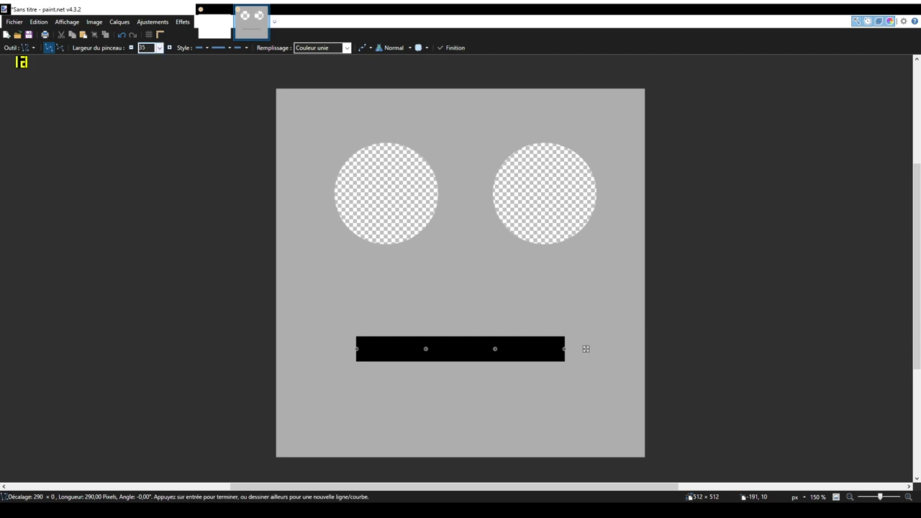
pyautogui.write('12')
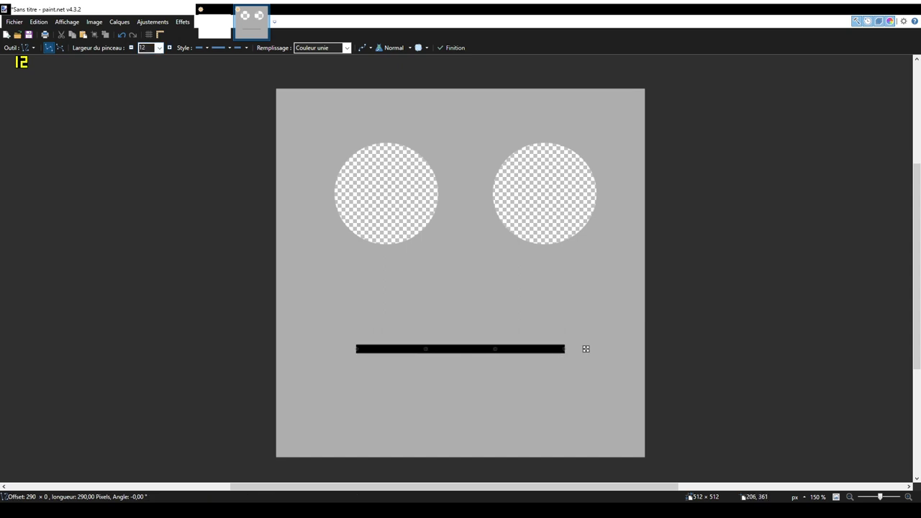
# Bend the mouth line's two middle points downward into a smile and finalize the curve.
pyautogui.moveTo(425, 349); pyautogui.dragTo(426, 388)
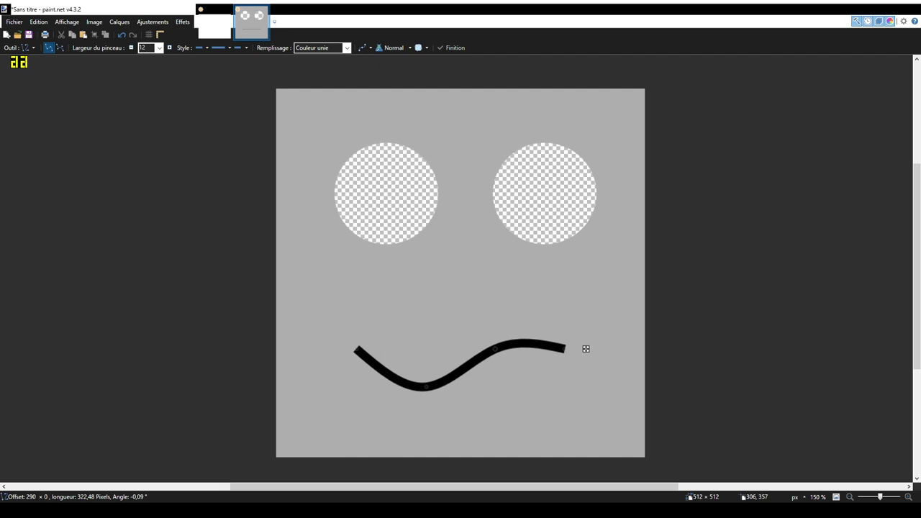
pyautogui.moveTo(497, 348); pyautogui.dragTo(498, 382)
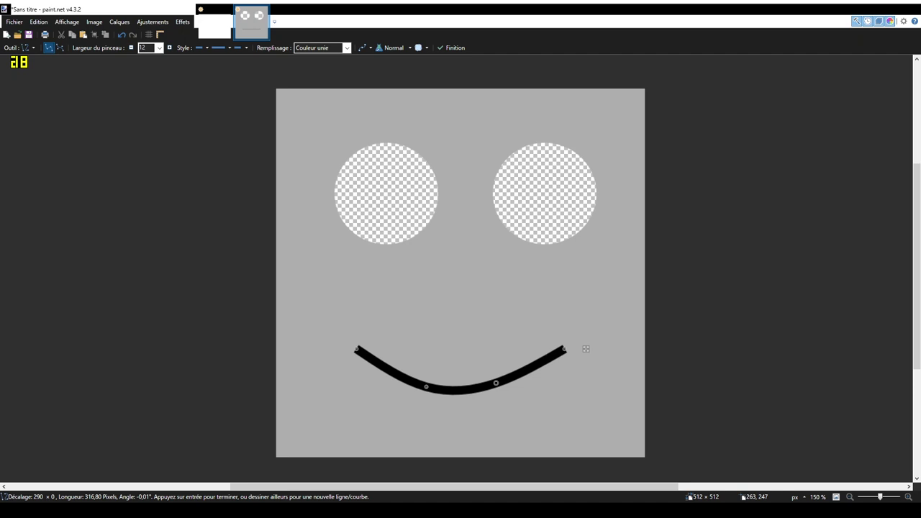
pyautogui.press('Return')
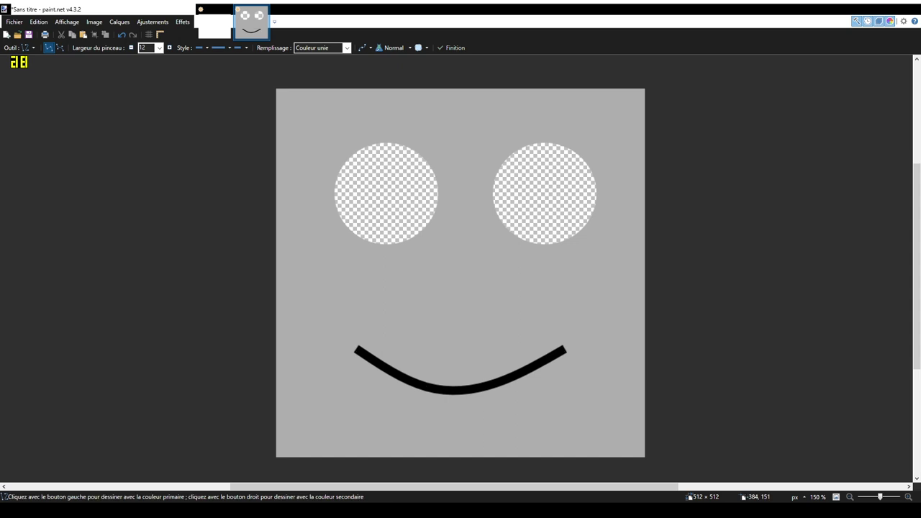
# Paint a dark grey L-shaped nose about 90 px tall between the eyes and the mouth with a 12 px brush at 75% hardness.
pyautogui.press('k')
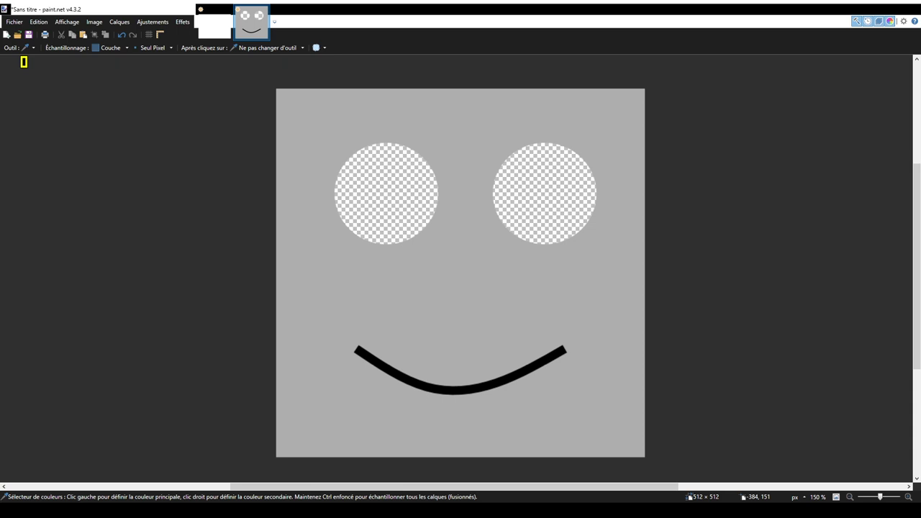
pyautogui.press('b')
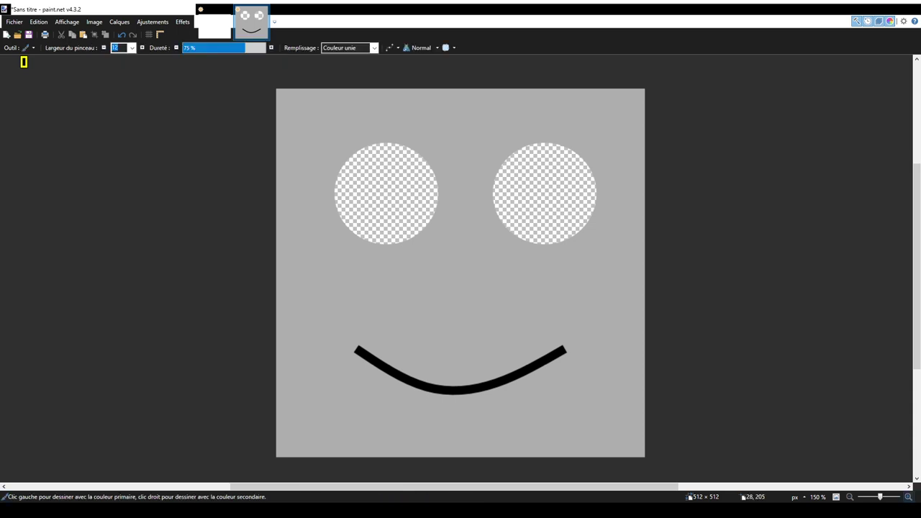
pyautogui.scroll(3, 515, 293)
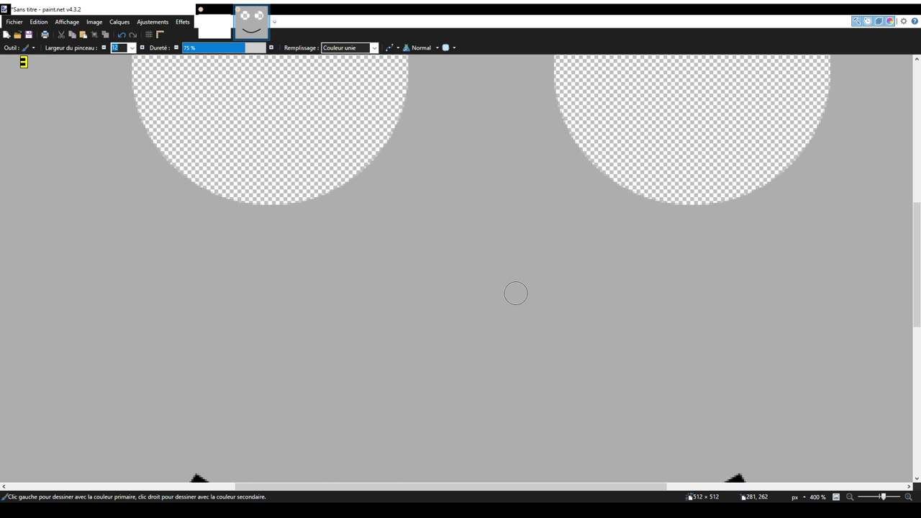
pyautogui.scroll(-2, 466, 189)
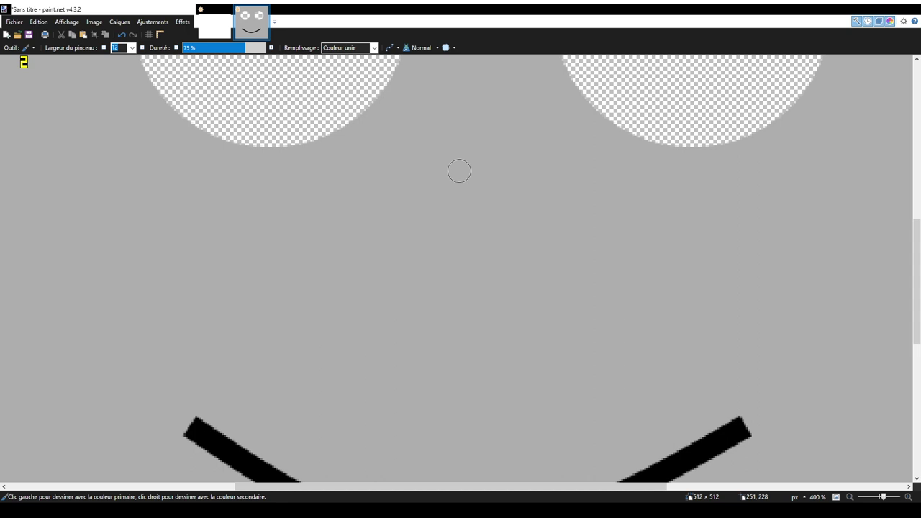
pyautogui.moveTo(459, 170); pyautogui.dragTo(438, 259)
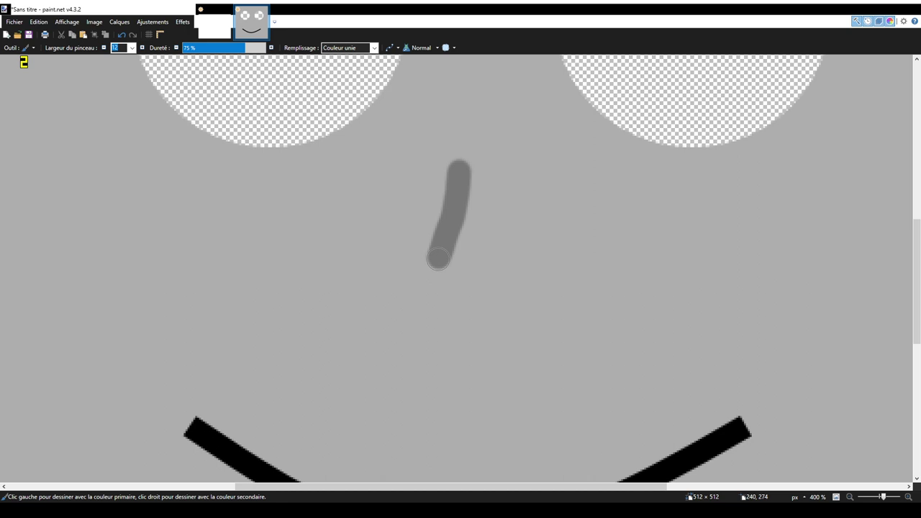
pyautogui.moveTo(438, 258); pyautogui.dragTo(463, 317)
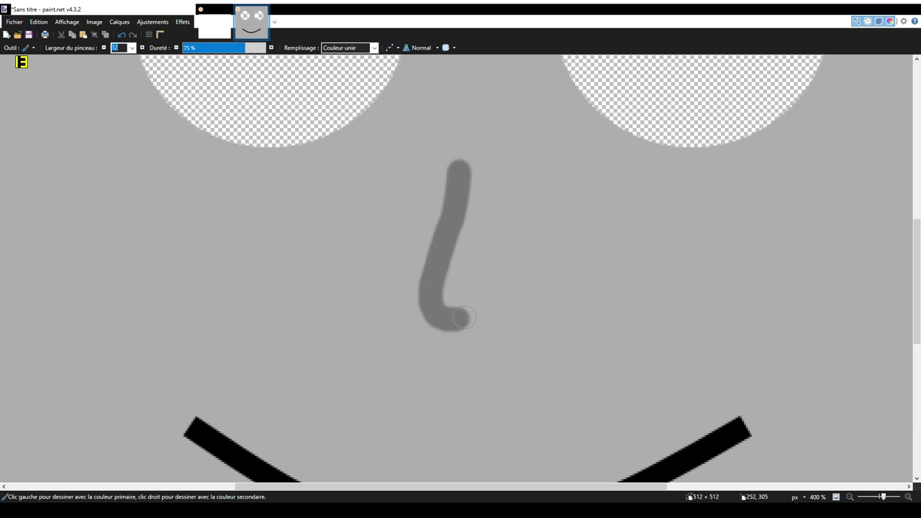
pyautogui.moveTo(463, 318); pyautogui.dragTo(473, 315)
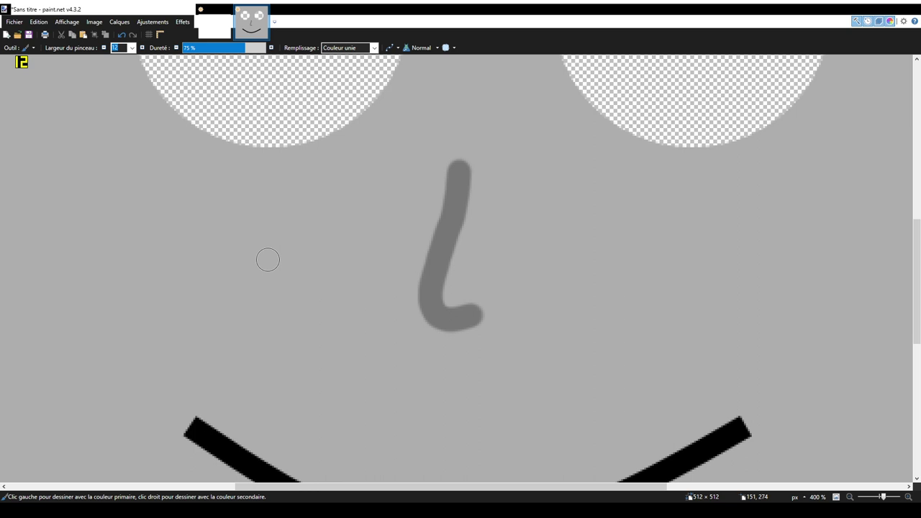
# Select the nose in an area about 47 × 101 px and try to blur it.
pyautogui.press('s')
pyautogui.moveTo(407, 149); pyautogui.dragTo(497, 335)
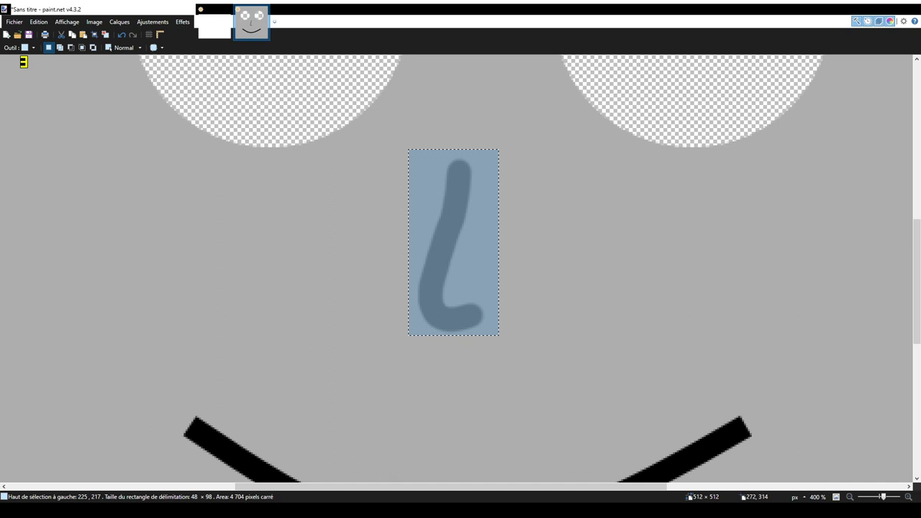
pyautogui.moveTo(498, 335); pyautogui.dragTo(496, 343)
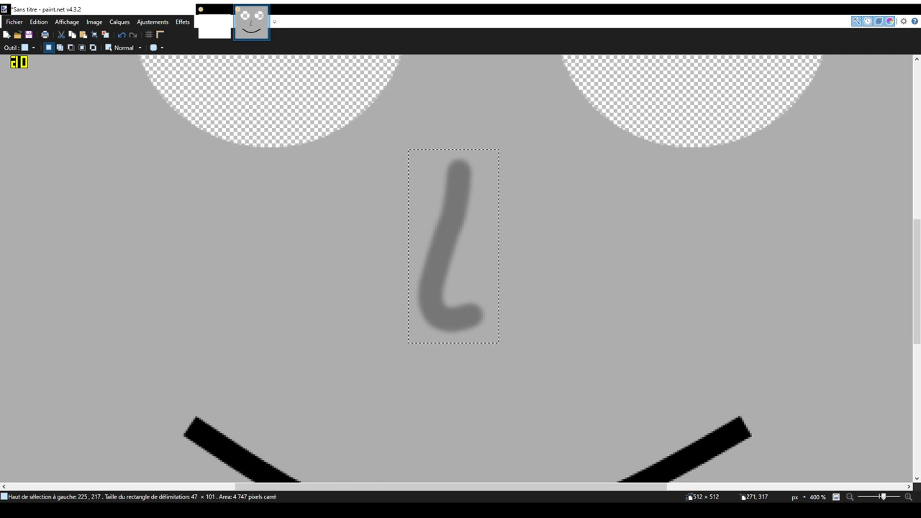
pyautogui.hotkey('ctrl', 'f')
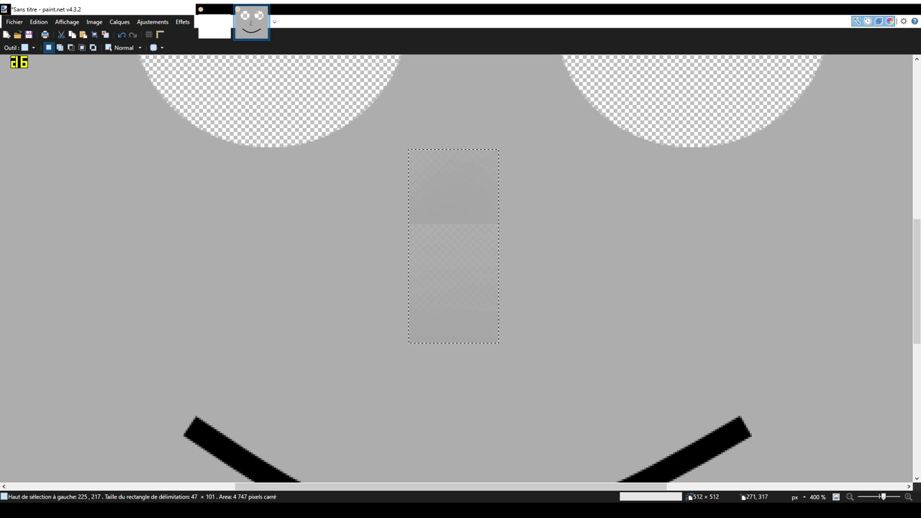
pyautogui.hotkey('ctrl', 'f')
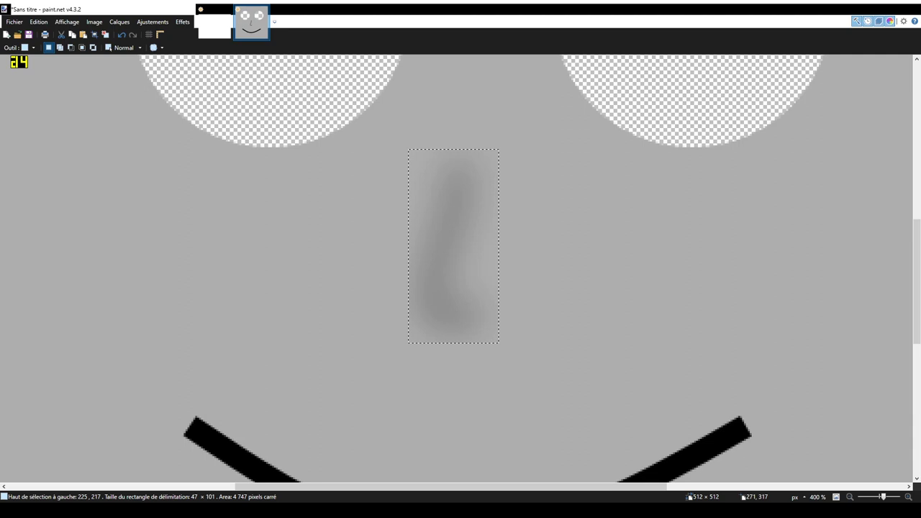
pyautogui.hotkey('ctrl', 'z')
pyautogui.hotkey('ctrl', 'z')
# Draw a black eyebrow line about 129 px long above the left eye, set its width to 5 and bend it into an arch.
pyautogui.scroll(4, 461, 266)
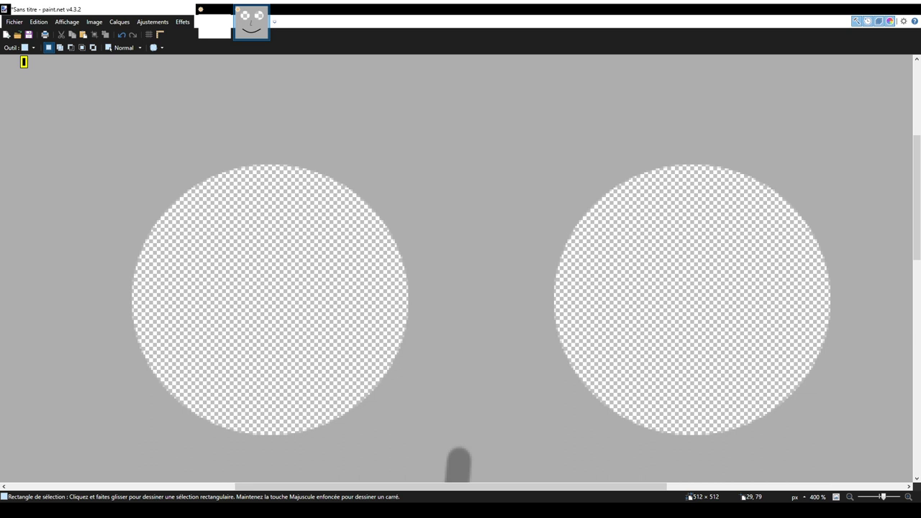
pyautogui.press('o')
pyautogui.moveTo(132, 149); pyautogui.dragTo(379, 138)
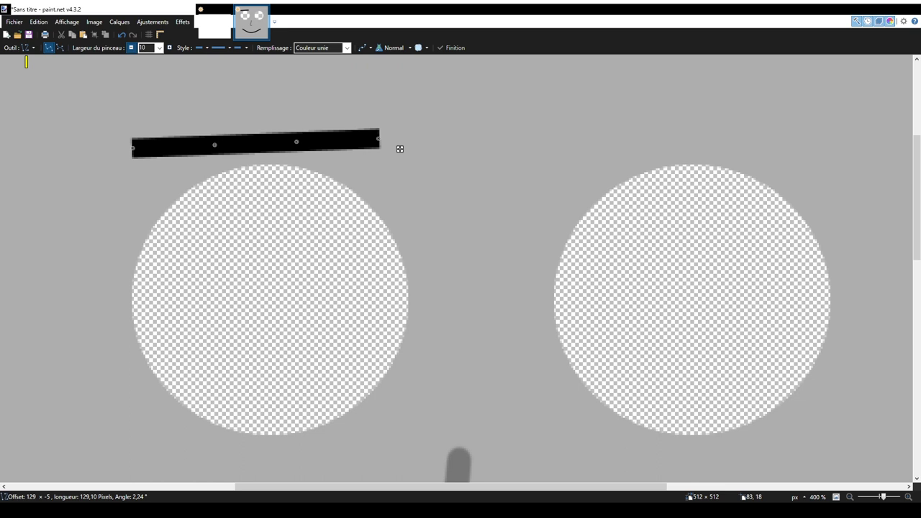
pyautogui.write('5')
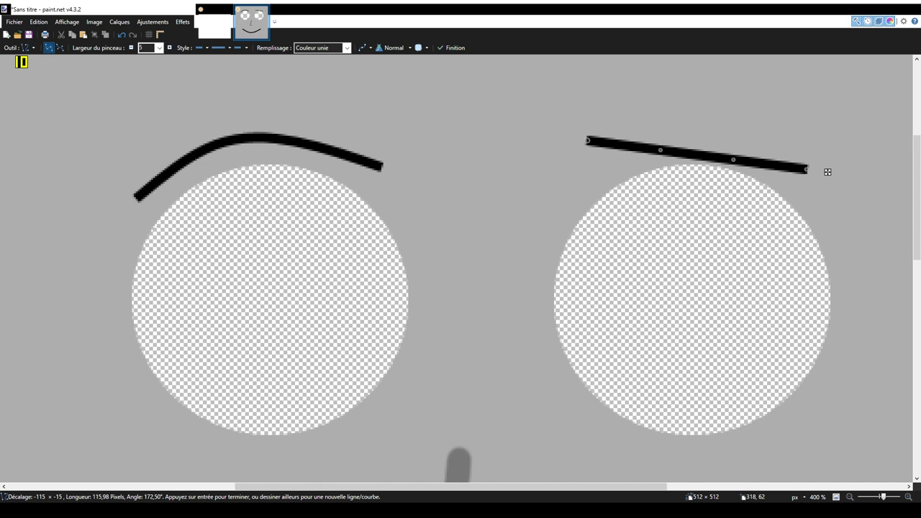
# Arch the eyebrow line above the right eye by lowering its inner end and raising its outer middle point, and finalize the curve.
pyautogui.moveTo(587, 140); pyautogui.dragTo(576, 179)
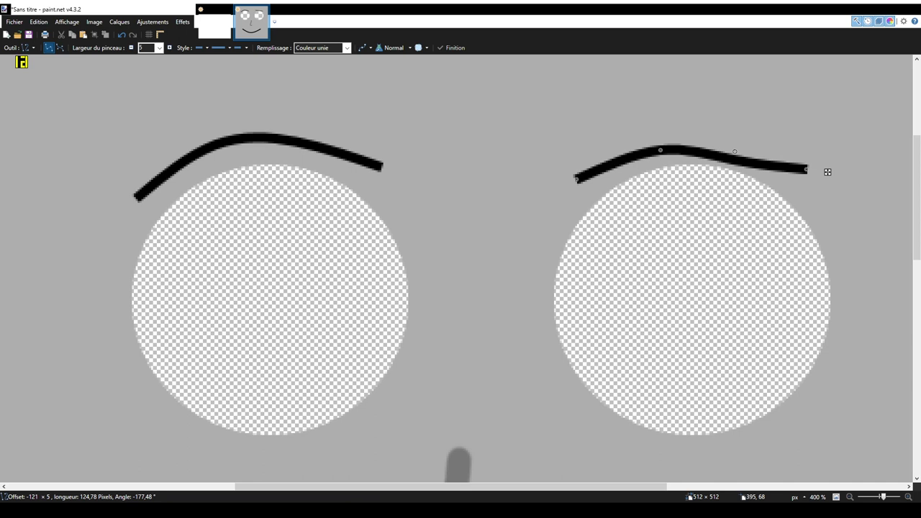
pyautogui.moveTo(734, 159); pyautogui.dragTo(734, 148)
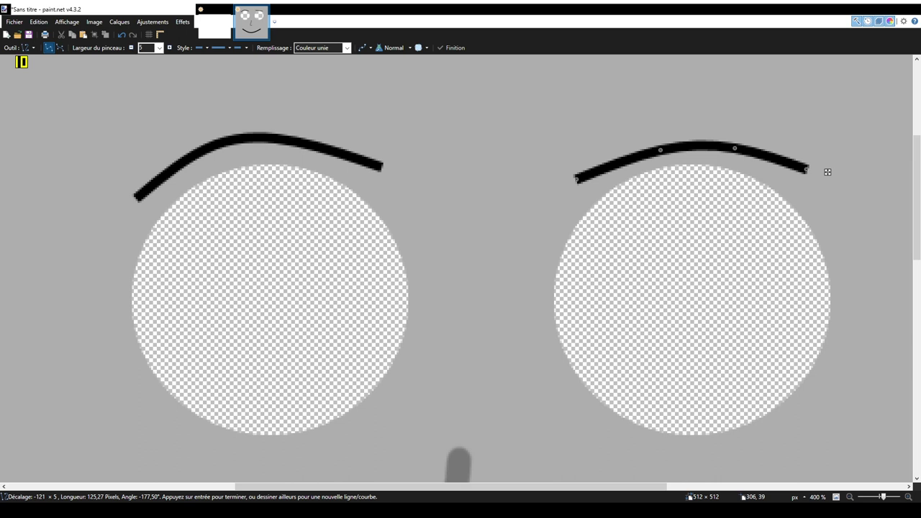
pyautogui.press('Return')
pyautogui.hotkey('ctrl', '-')
pyautogui.hotkey('ctrl', '-')
pyautogui.hotkey('ctrl', '-')
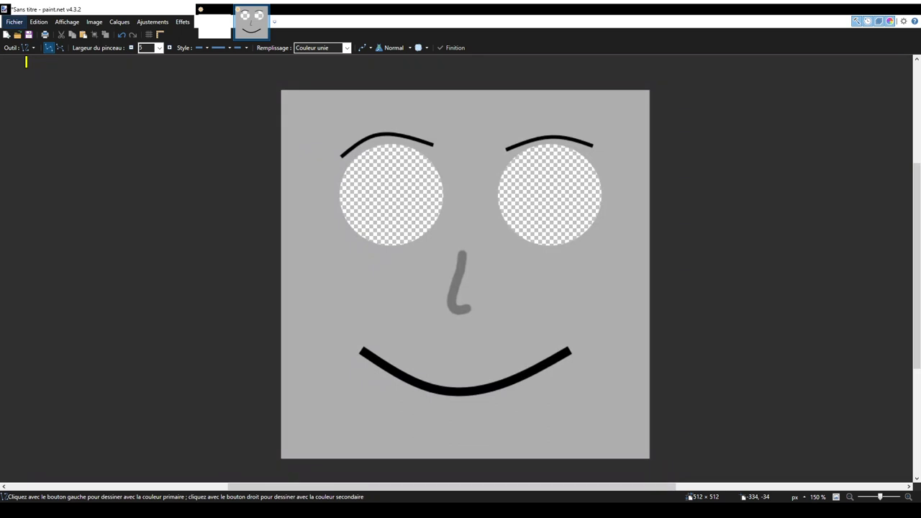